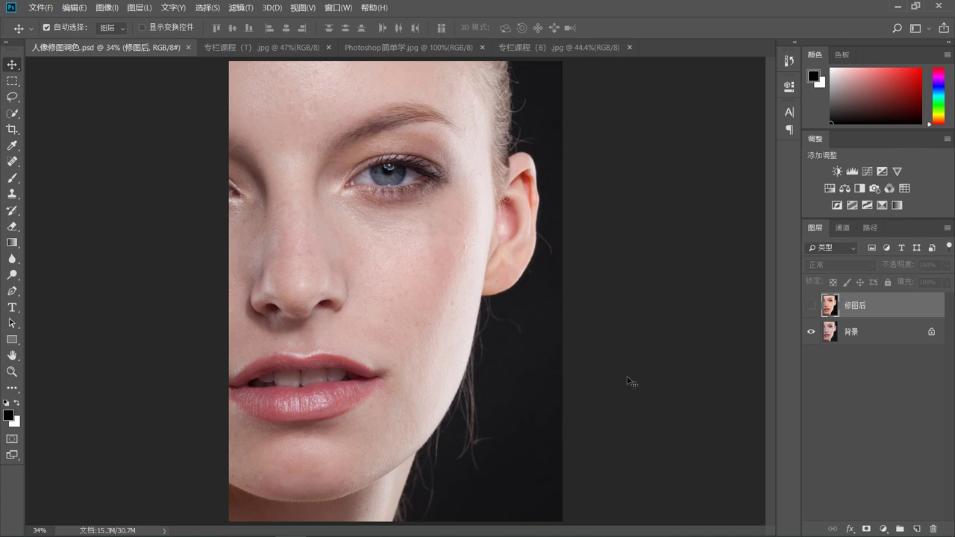
Toggle the 修图后 layer off and on to compare it with the original, leaving it visible.
left_click(812, 305)
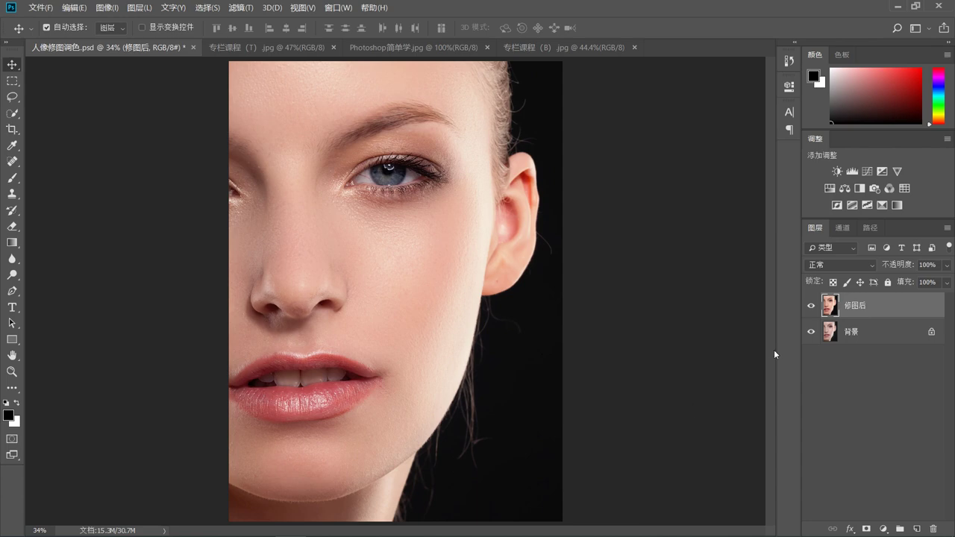
left_click(811, 306)
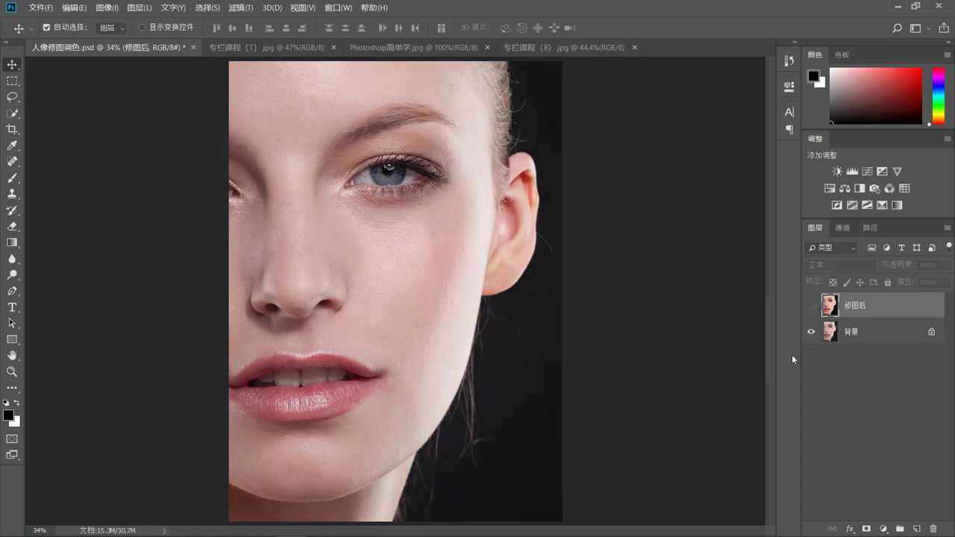
left_click(812, 305)
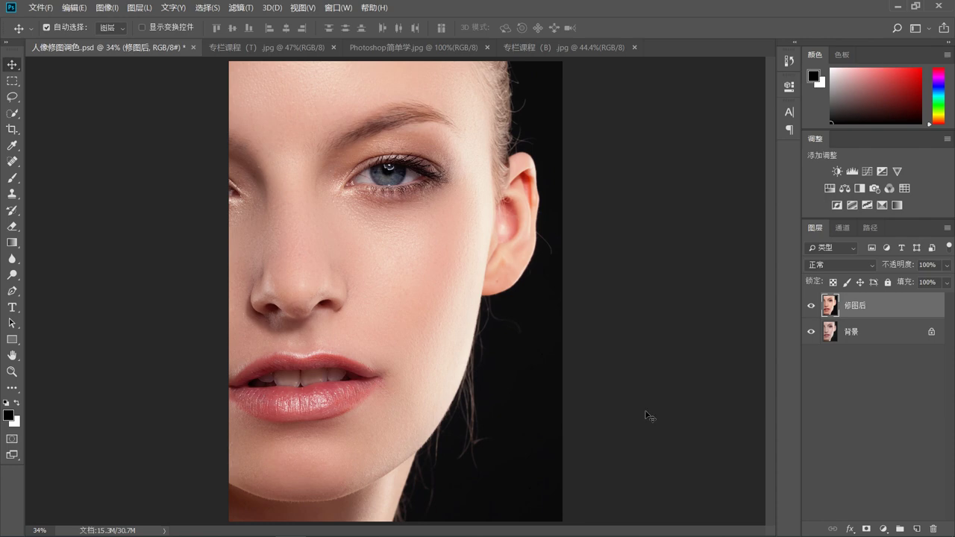
Delete the 修图后 layer and duplicate the 背景 layer twice with Ctrl+J.
key("Delete")
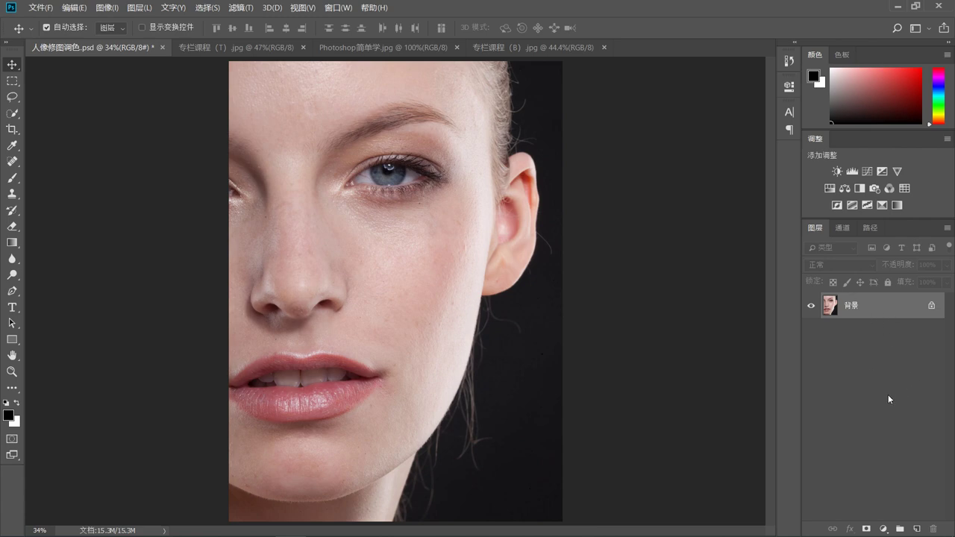
key("ctrl+j")
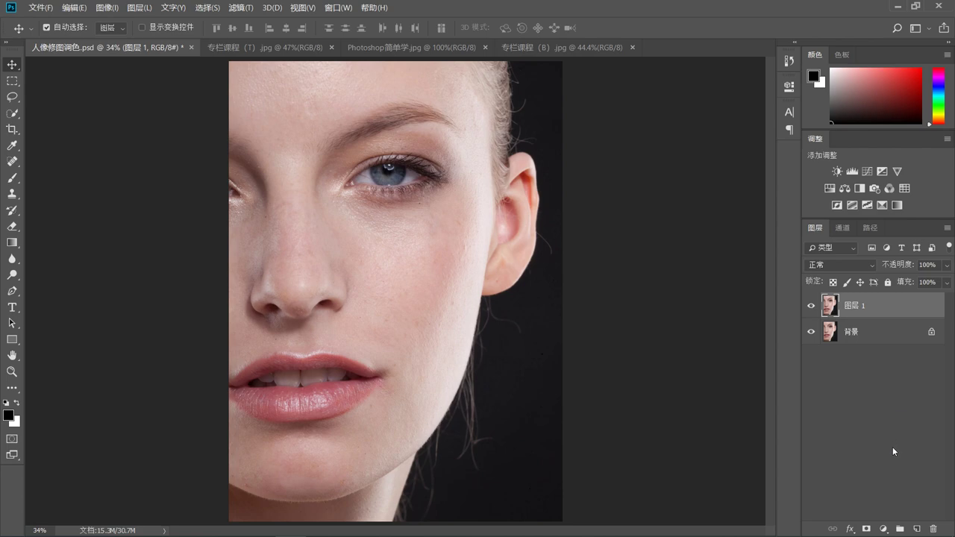
key("ctrl+j")
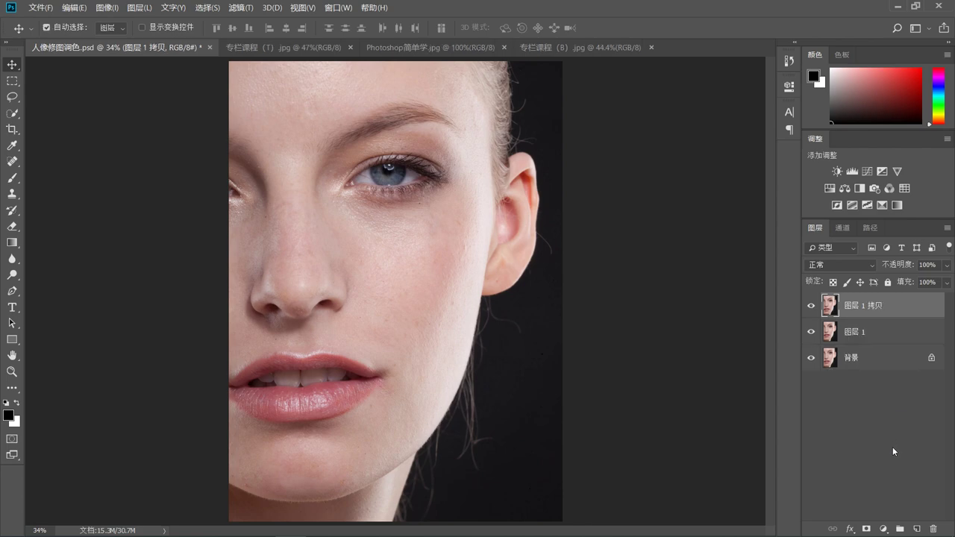
Rename the lower copy 低频 and the top copy 高频.
double_click(858, 332)
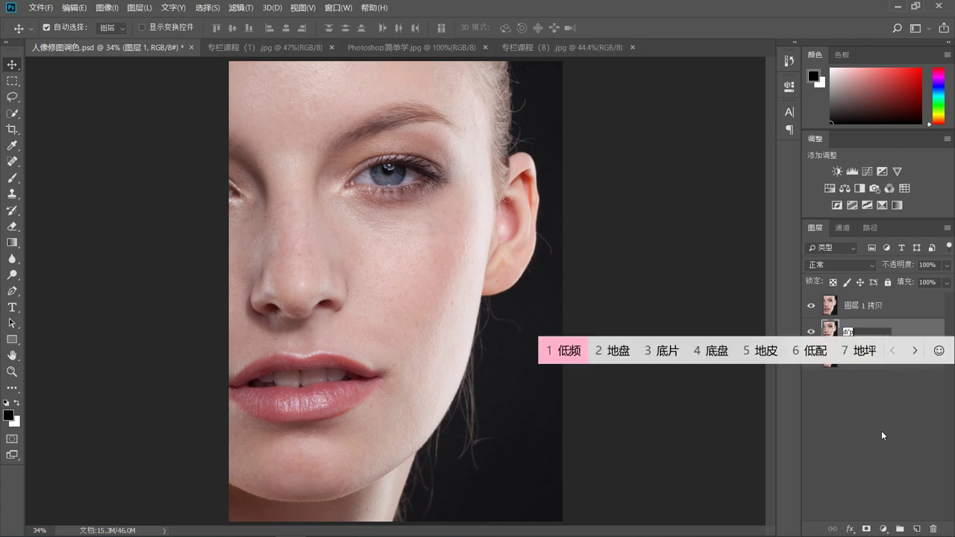
type("低频")
double_click(866, 306)
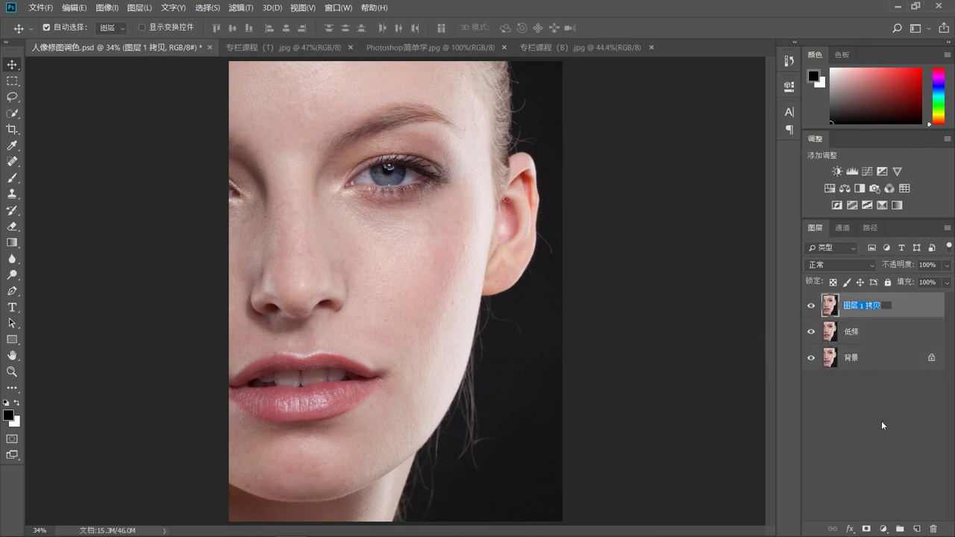
type("高频")
key("Return")
left_click(882, 422)
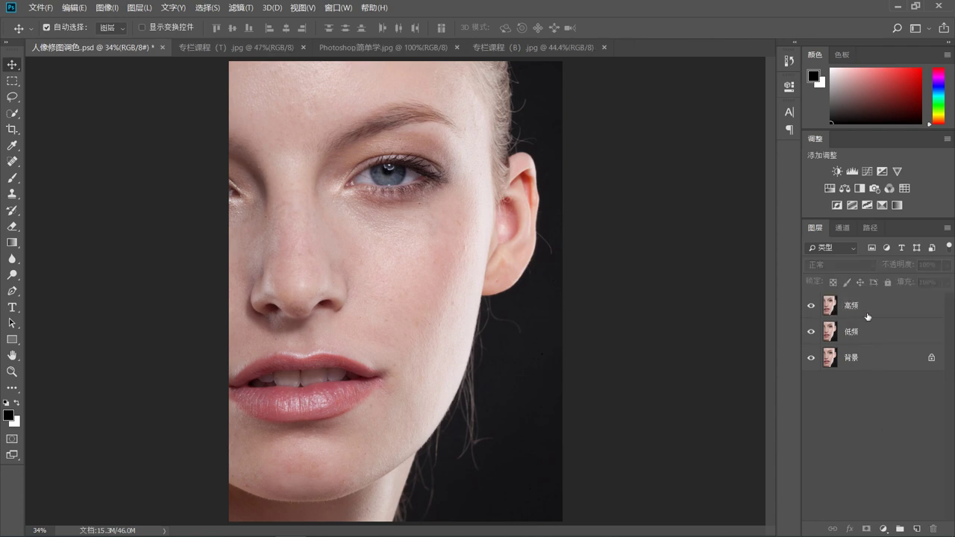
Hide 高频 and apply an 8.8-pixel Gaussian Blur to the 低频 layer.
left_click(812, 306)
left_click(905, 342)
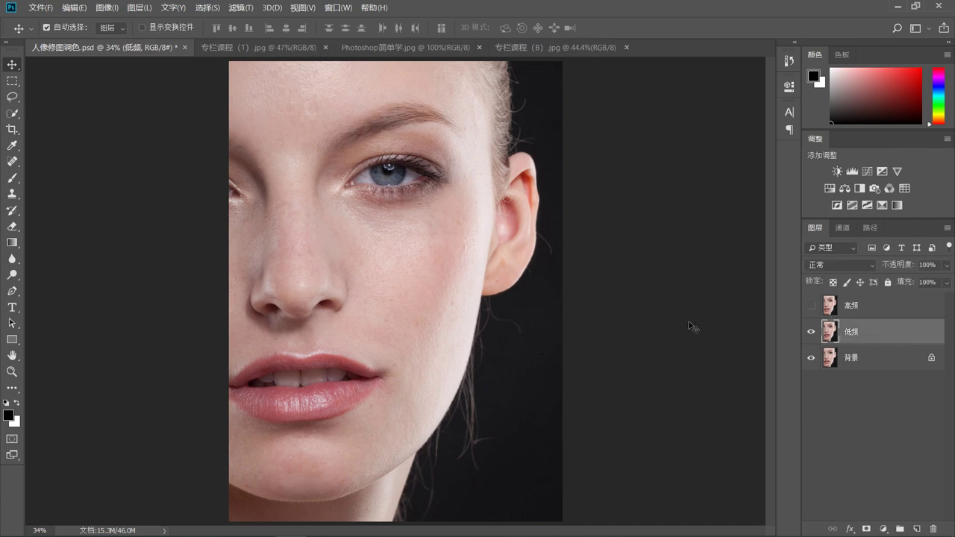
left_click(237, 8)
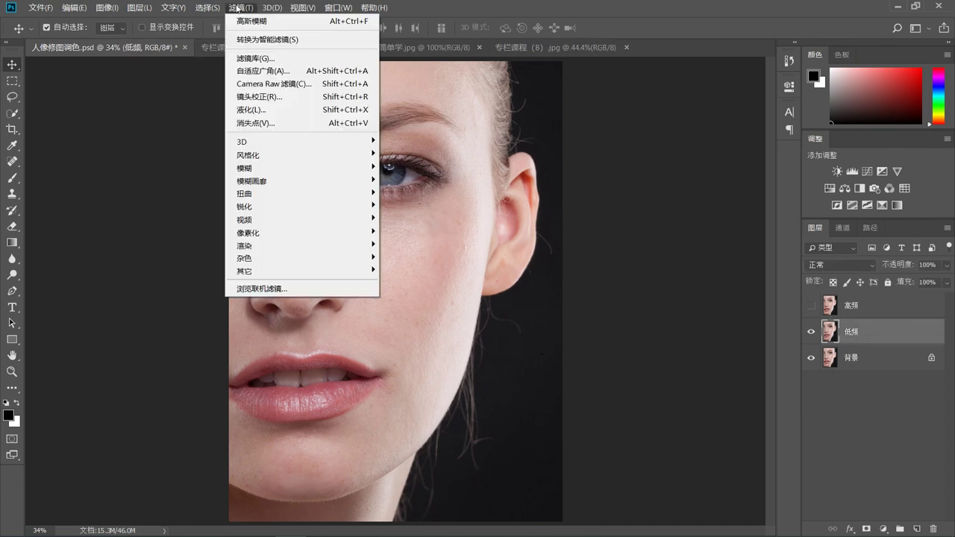
mouse_move(299, 168)
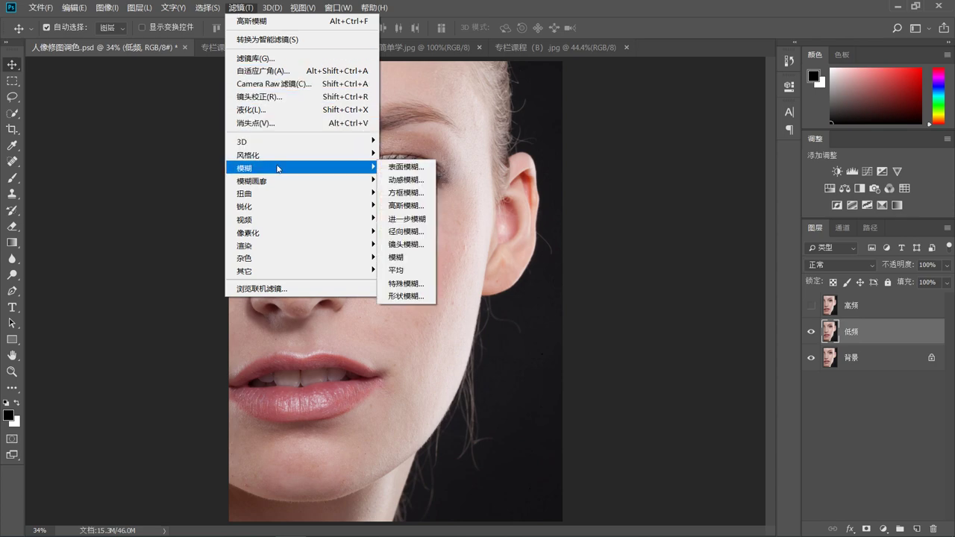
left_click(406, 206)
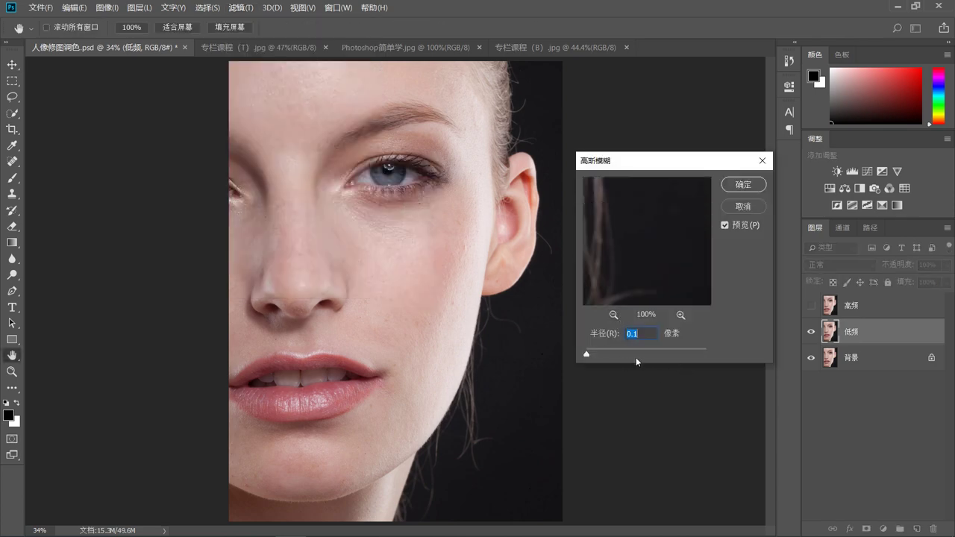
left_click_drag(587, 353, 606, 355)
left_click_drag(606, 356, 629, 356)
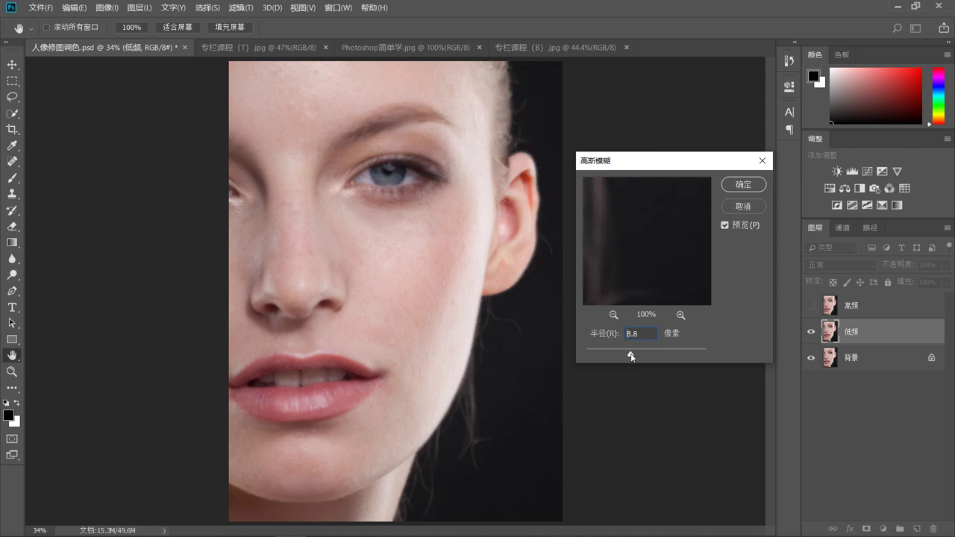
left_click(745, 189)
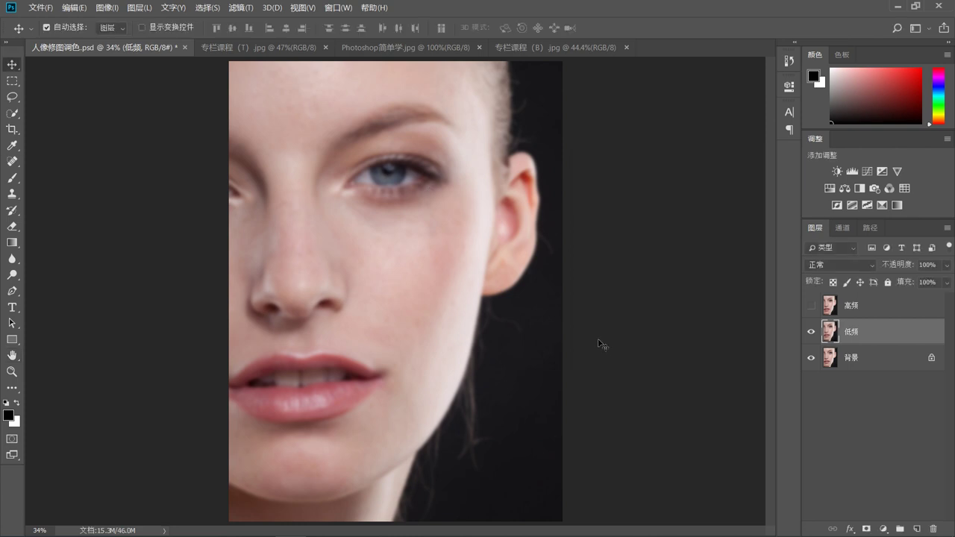
Apply Image to 高频 from source 低频 with 减去 (Subtract) blending, scale 2, offset 128.
left_click(812, 310)
left_click(892, 314)
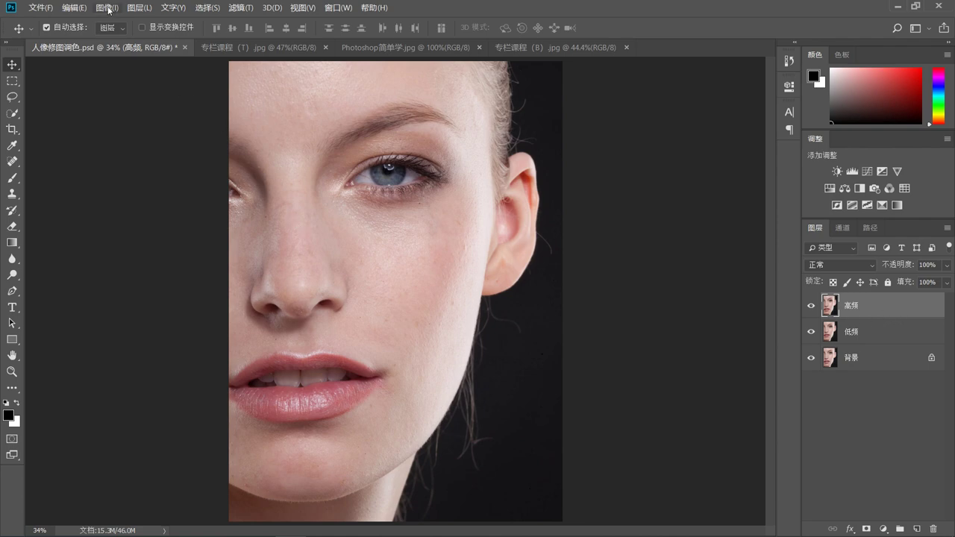
left_click(106, 9)
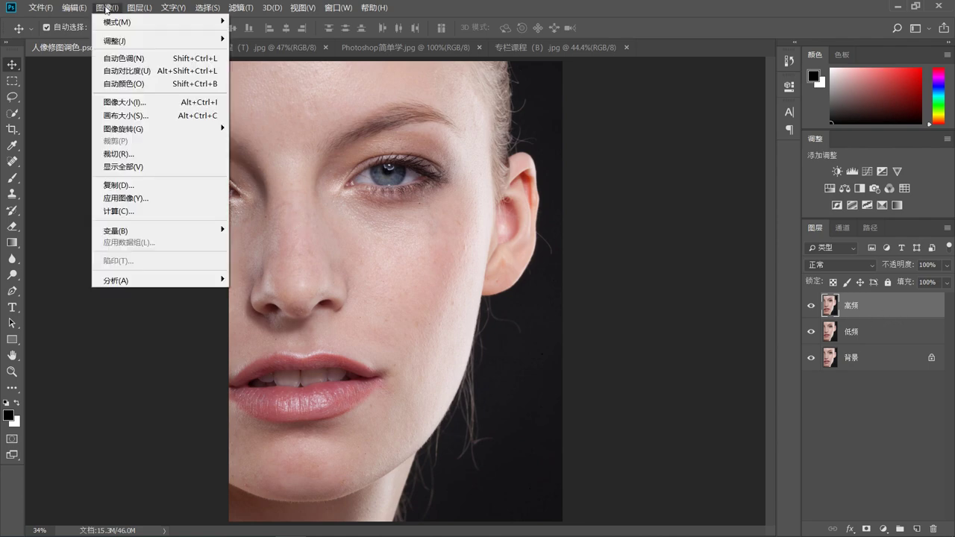
left_click(124, 198)
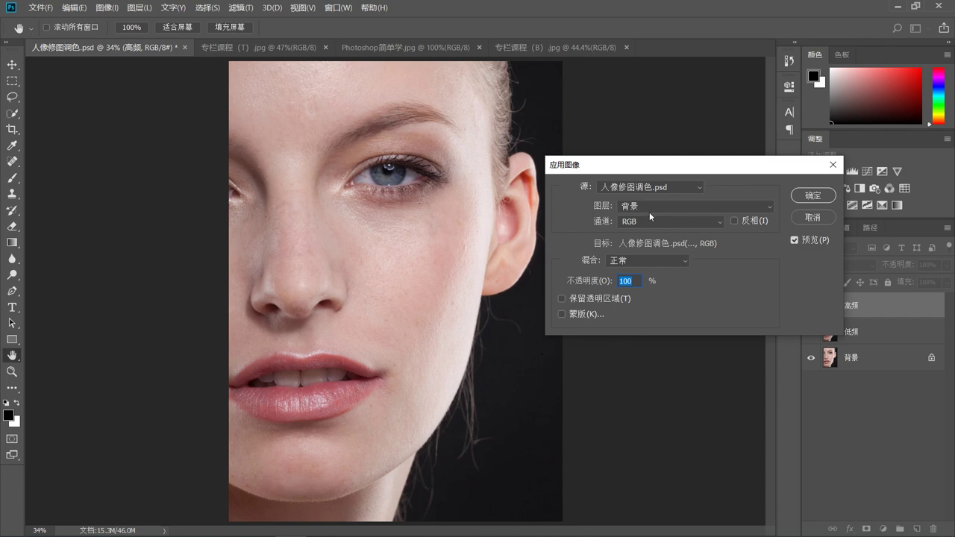
left_click(666, 206)
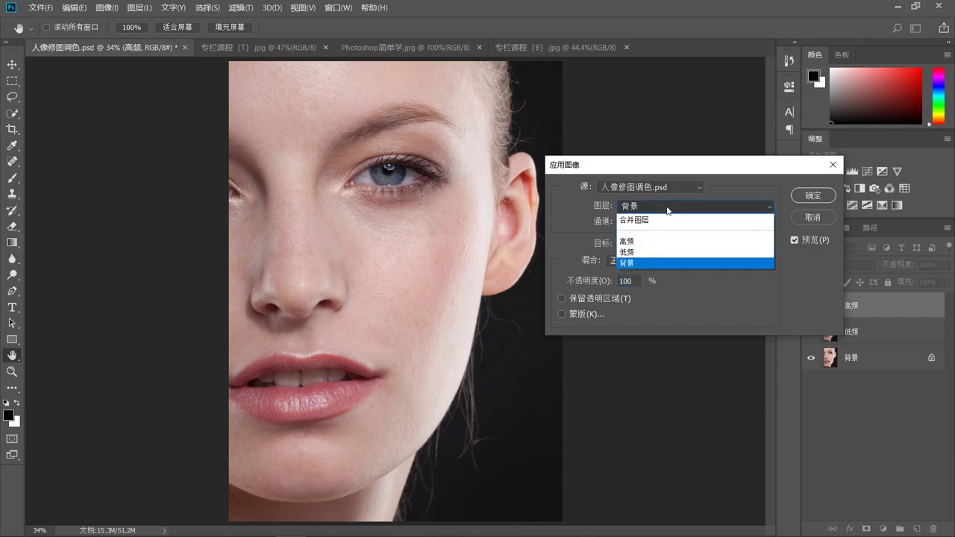
left_click(664, 254)
left_click(649, 261)
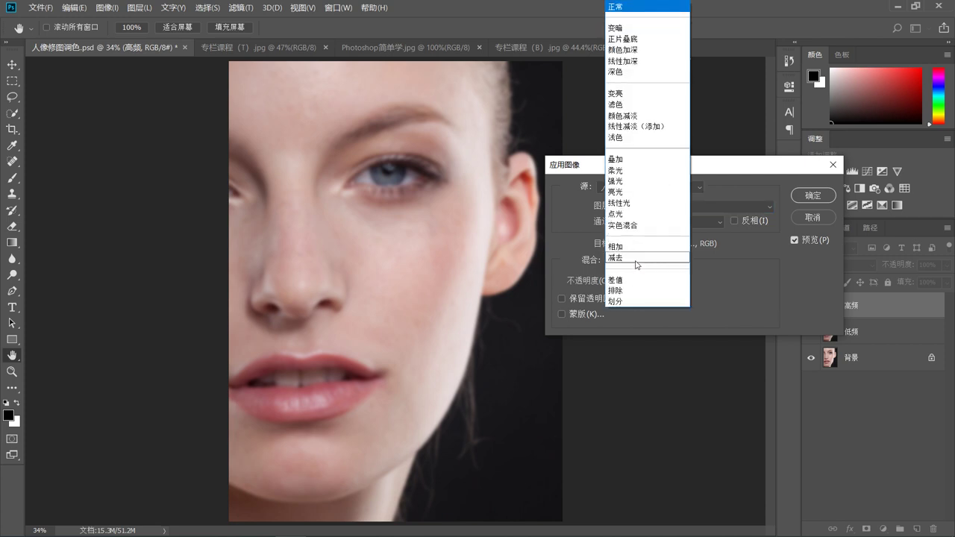
left_click(636, 257)
type("2")
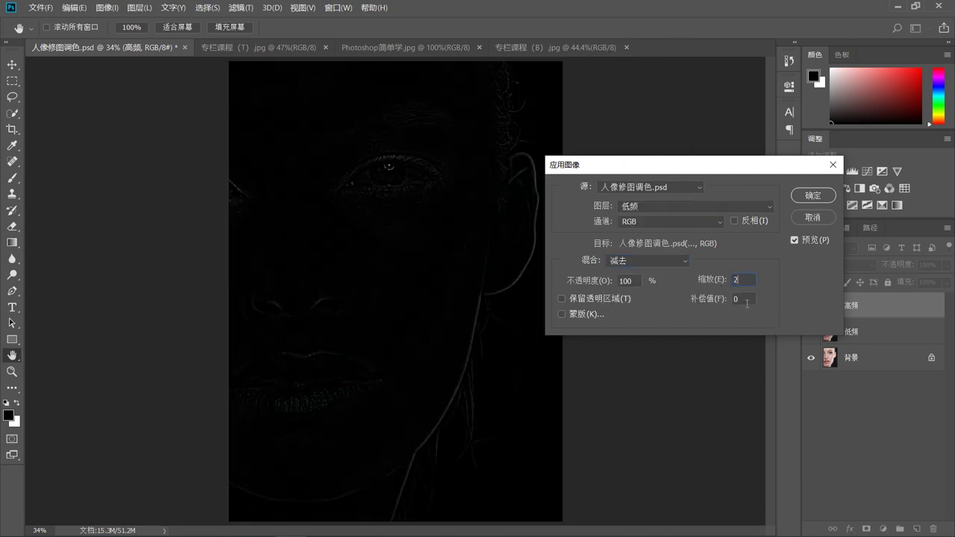
key("Tab")
type("12")
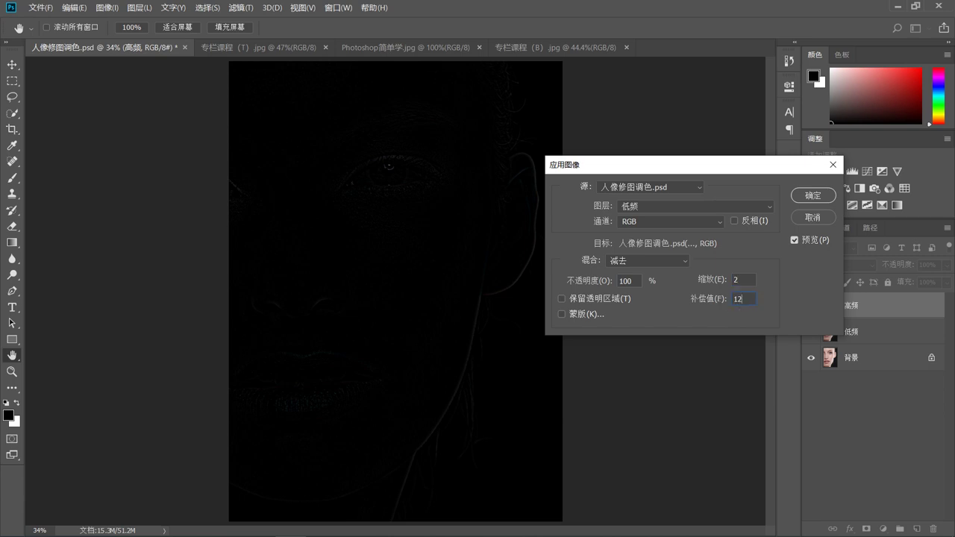
type("8")
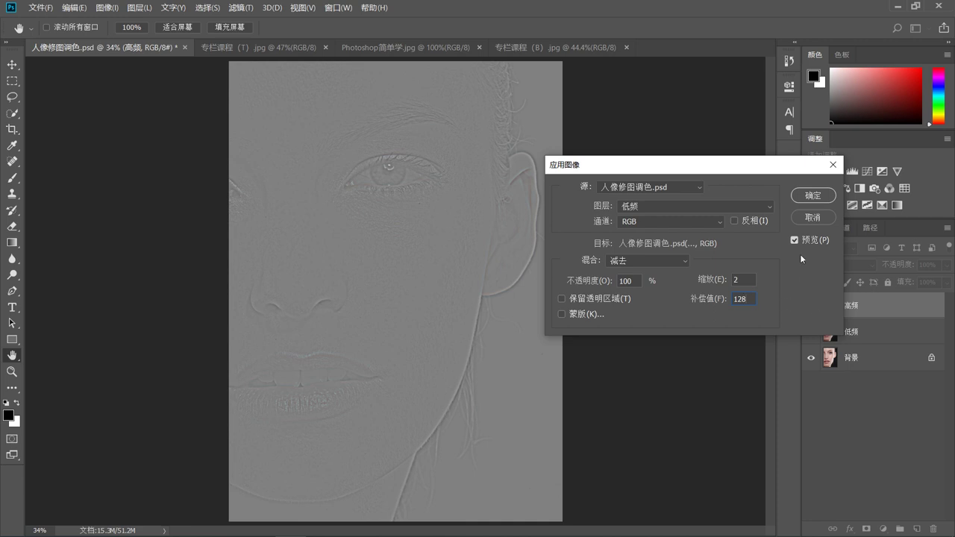
left_click(811, 196)
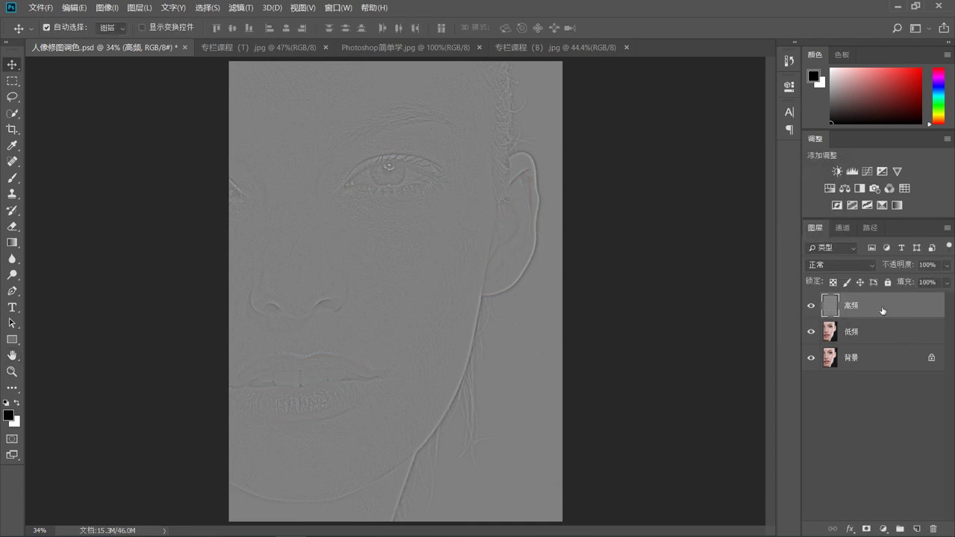
Set 高频 to 线性光 (Linear Light) and toggle the frequency layers to compare with the original.
left_click(834, 266)
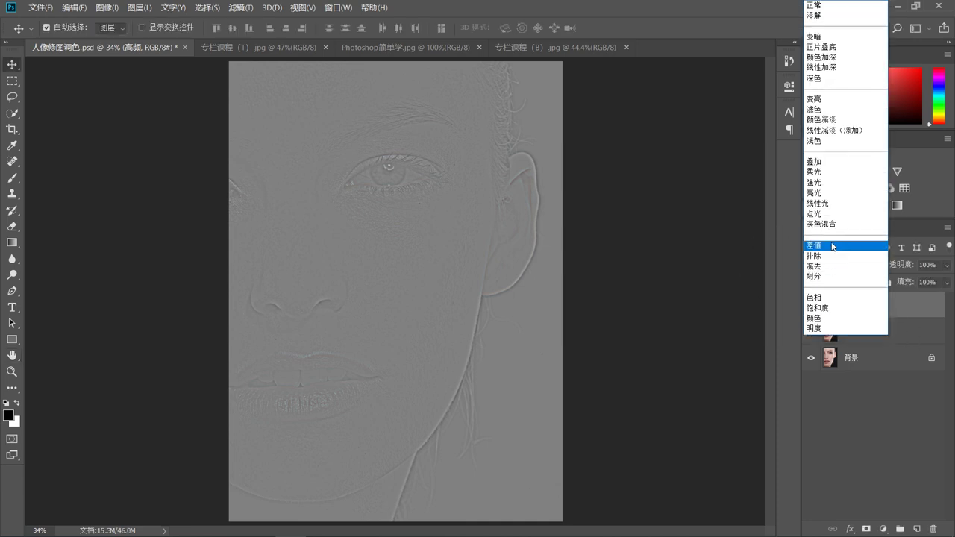
left_click(834, 205)
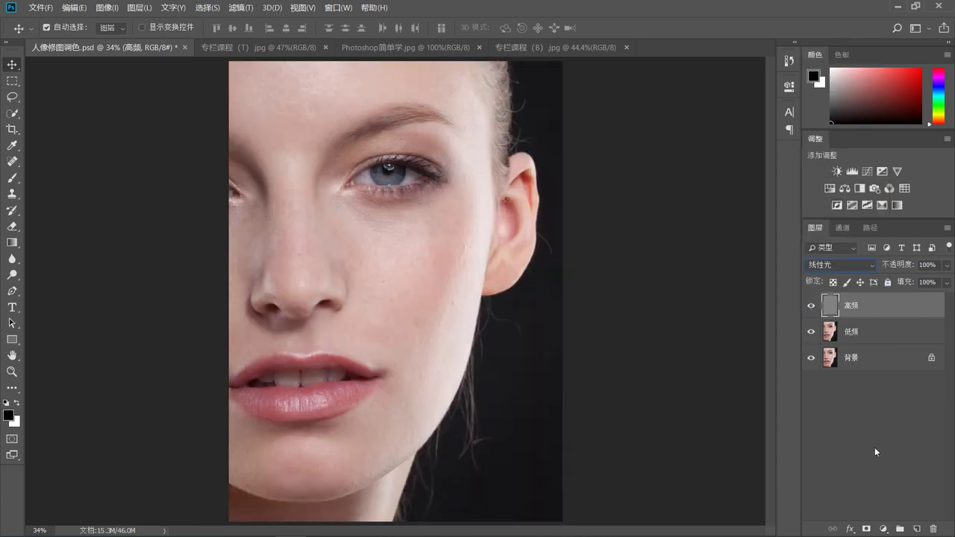
left_click(812, 358, "alt")
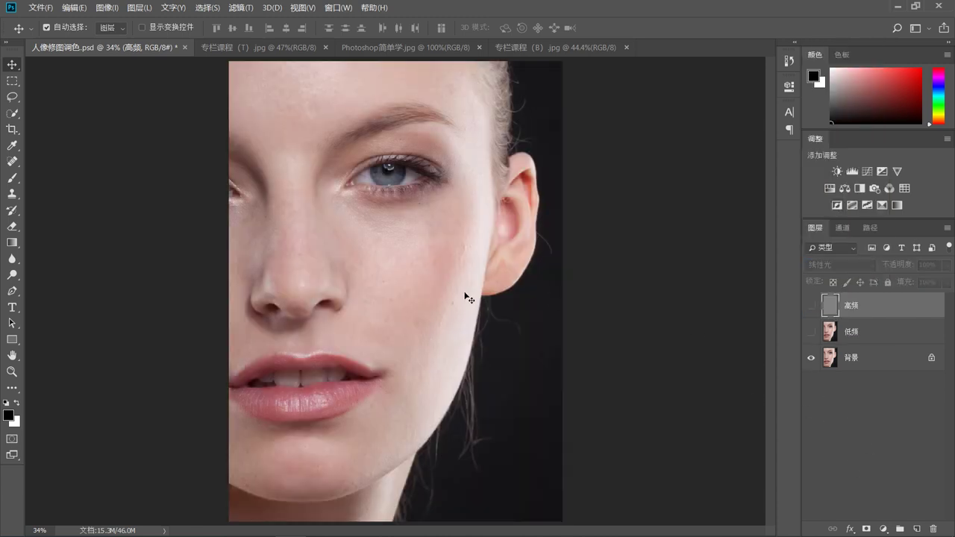
left_click(812, 359, "alt")
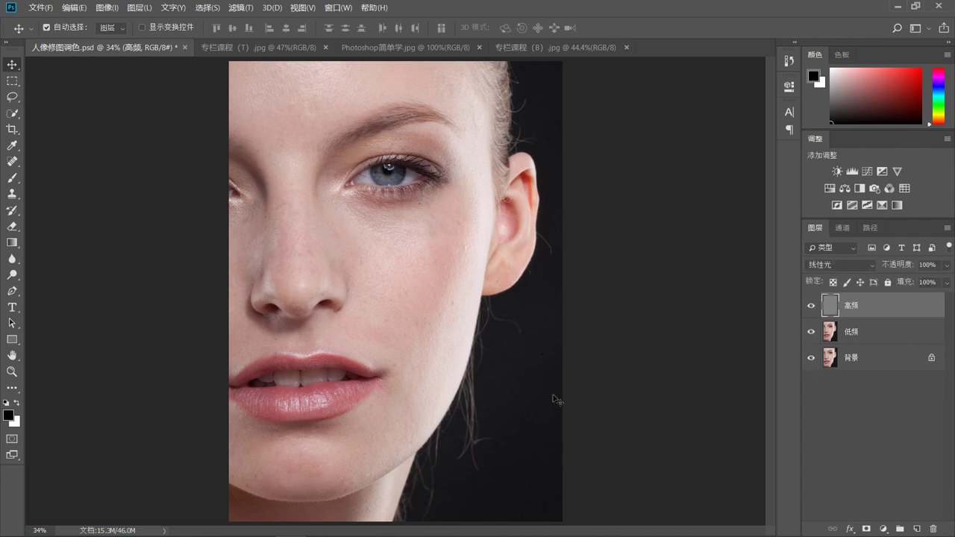
left_click(812, 358, "alt")
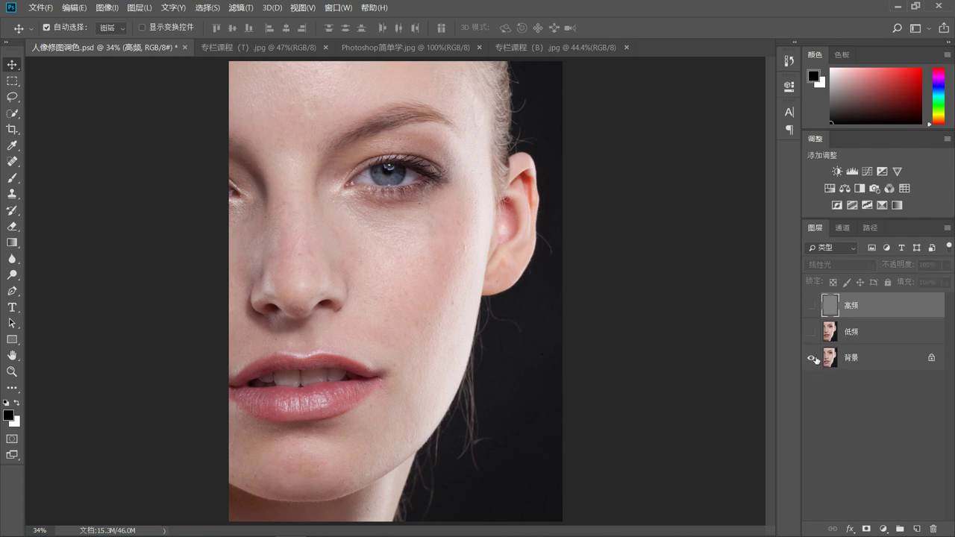
left_click(813, 359, "alt")
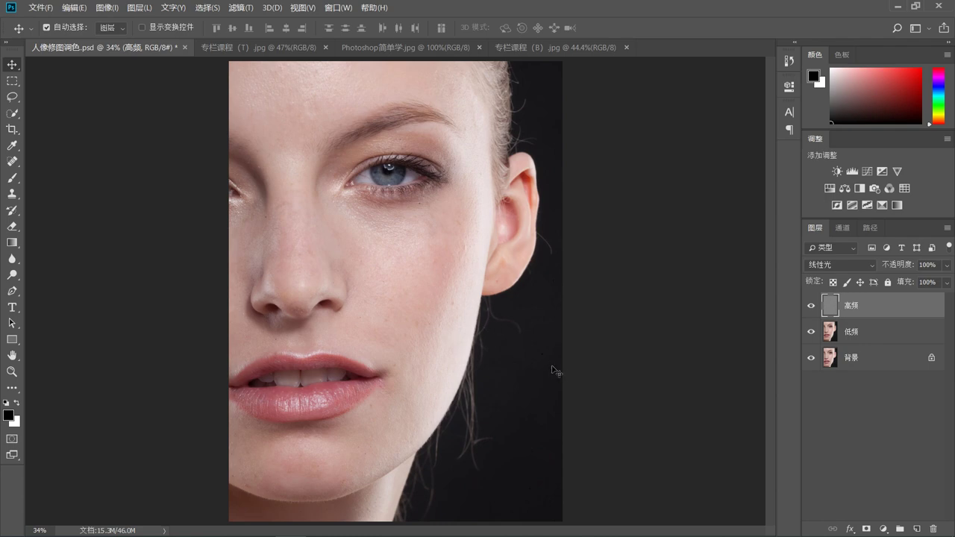
Duplicate 低频 and give the copy a 45.6-pixel Gaussian Blur.
left_click(886, 335)
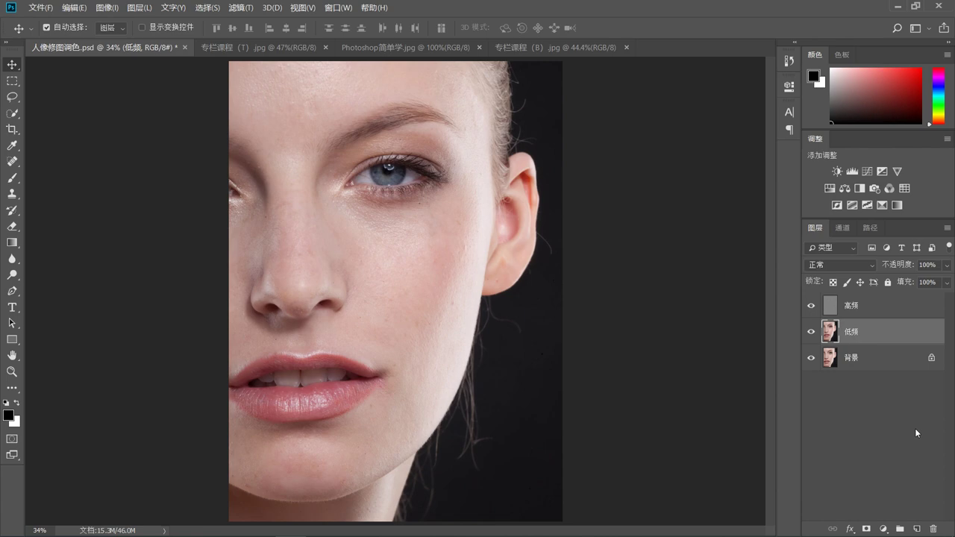
key("ctrl+j")
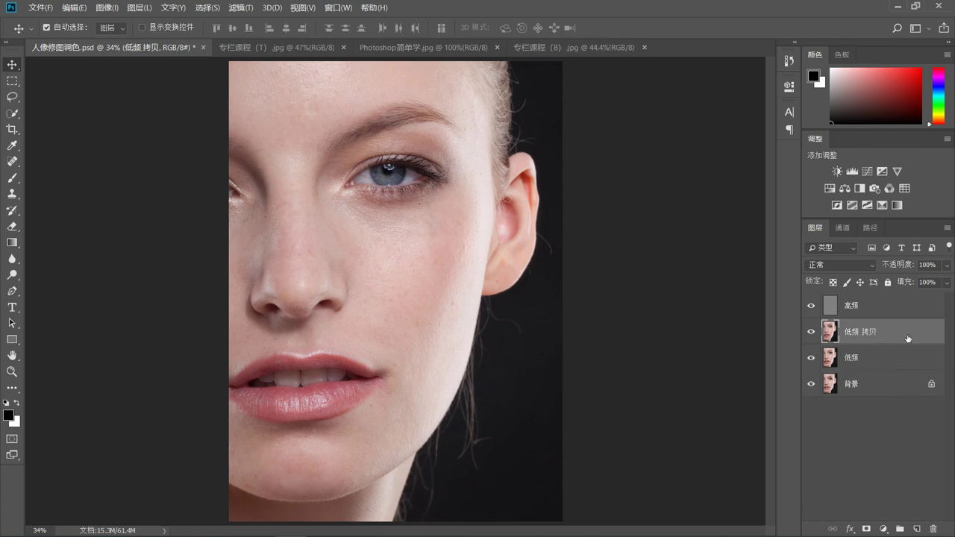
left_click(237, 9)
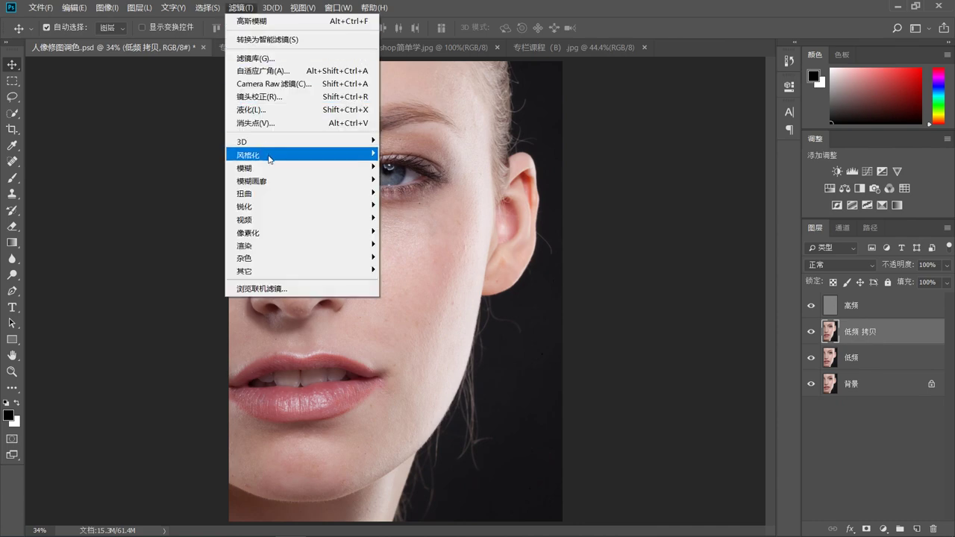
mouse_move(247, 168)
left_click(416, 206)
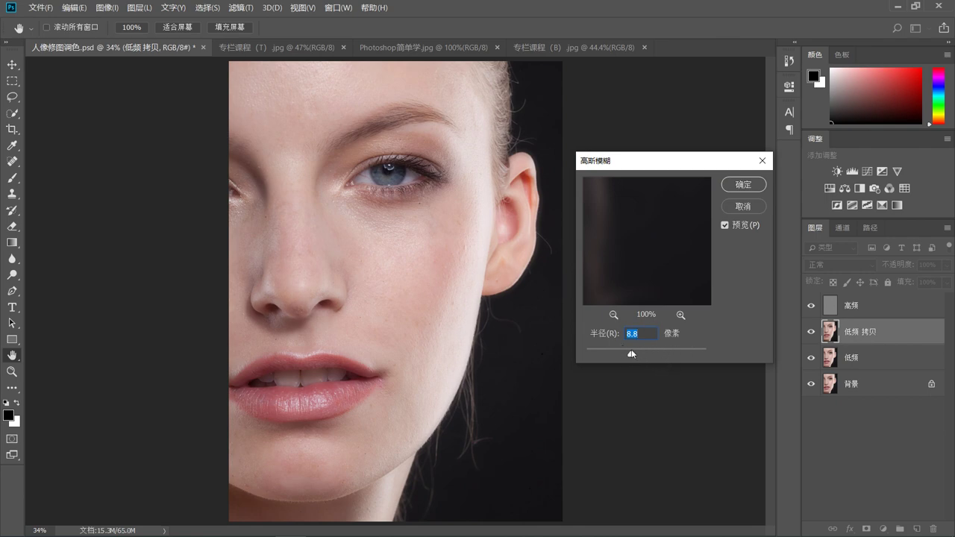
left_click_drag(632, 354, 652, 357)
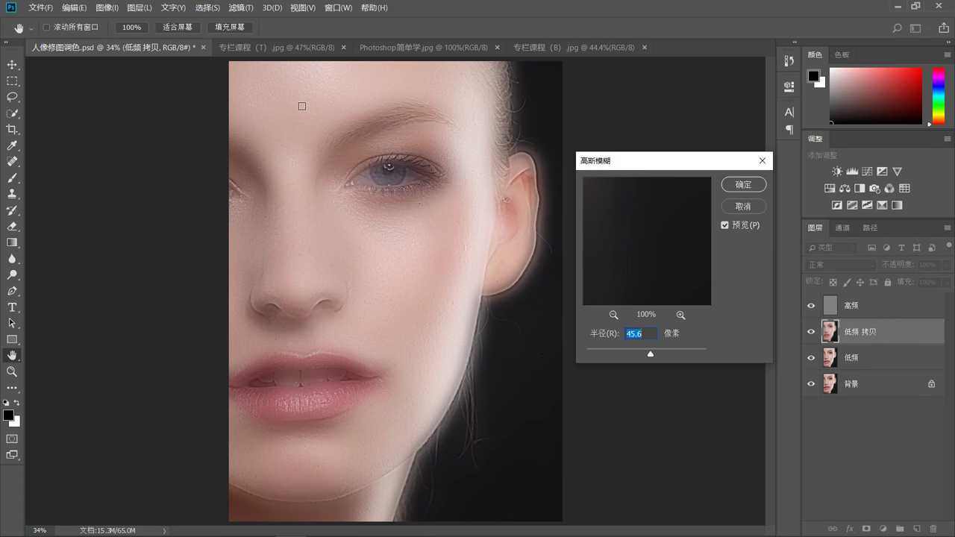
left_click(738, 186)
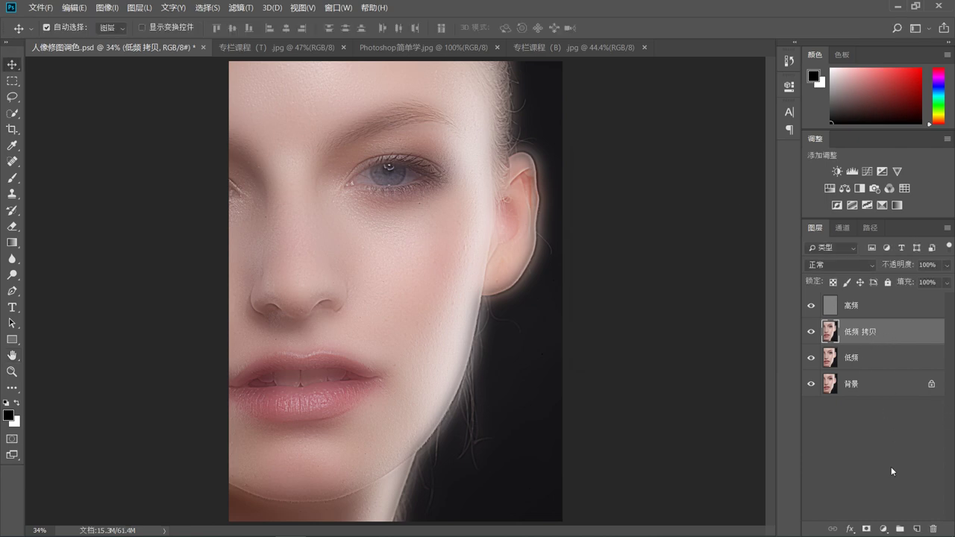
Add a black mask to the blurred copy and paint smoothing onto the forehead, cheeks and chin.
left_click(866, 530, "alt")
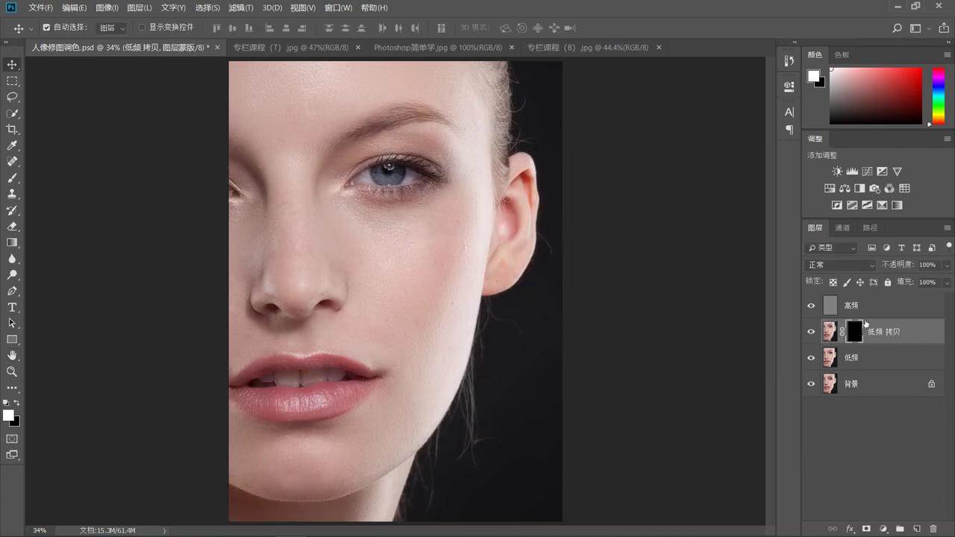
left_click(12, 180)
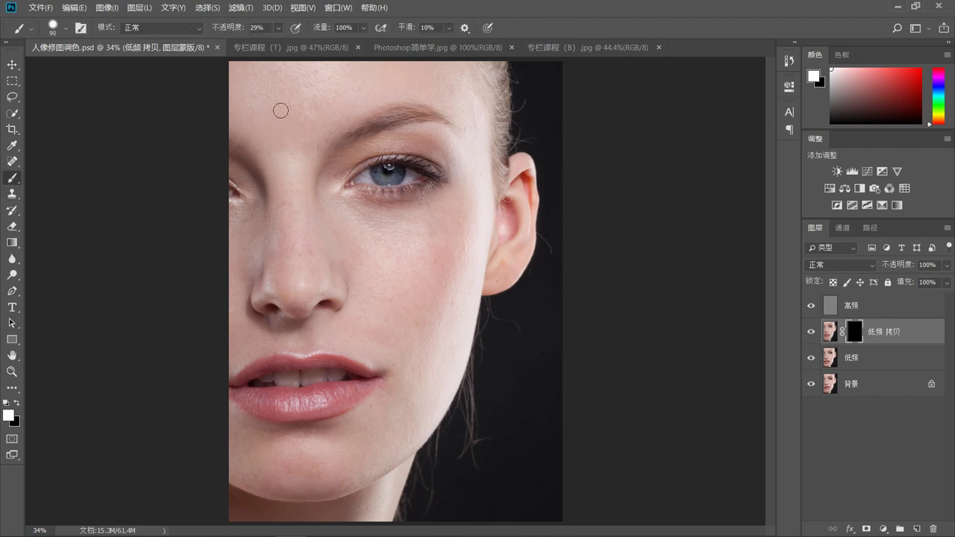
key("bracketright")
key("bracketright")
mouse_move(347, 72)
left_mouse_down()
mouse_move(351, 85)
mouse_move(451, 96)
left_mouse_up()
mouse_move(403, 76)
left_mouse_down()
mouse_move(345, 79)
mouse_move(449, 79)
left_mouse_up()
left_click_drag(445, 202, 333, 222)
left_click_drag(378, 294, 384, 331)
left_click_drag(388, 446, 241, 257)
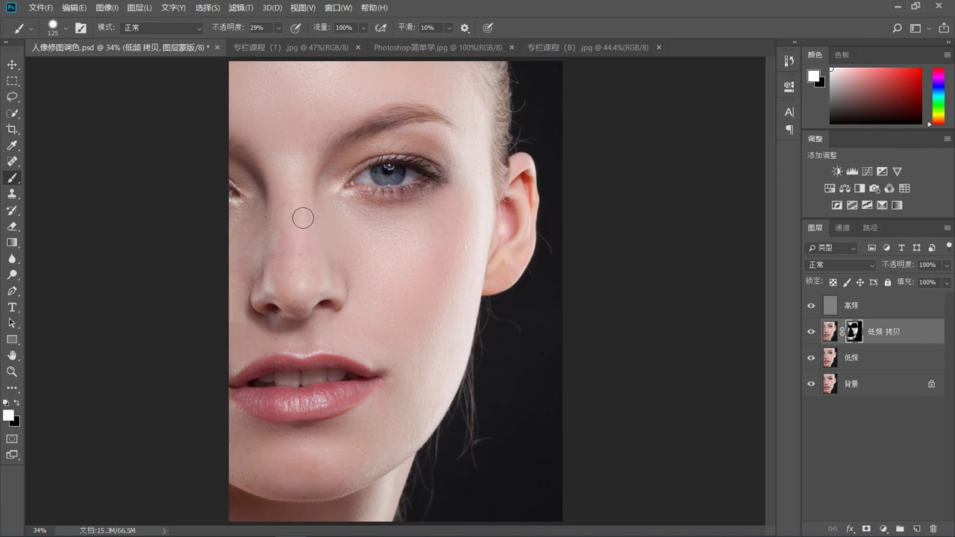
With brush opacity 18% and size 90, softly smooth the nose bridge.
left_click(279, 27)
left_click_drag(275, 42, 269, 43)
key("bracketleft")
key("bracketleft")
mouse_move(314, 215)
left_mouse_down()
mouse_move(292, 184)
mouse_move(284, 221)
left_mouse_up()
left_click(12, 65)
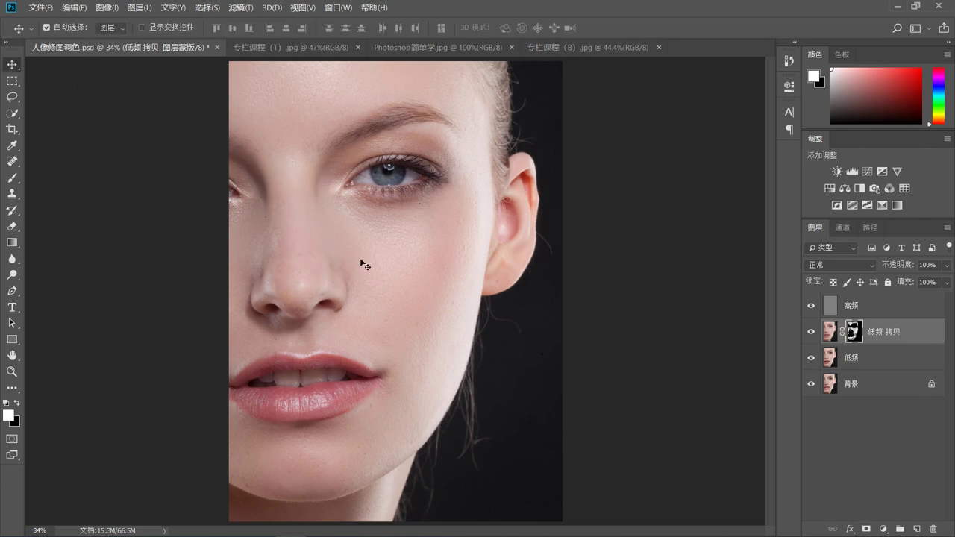
left_click(811, 385, "alt")
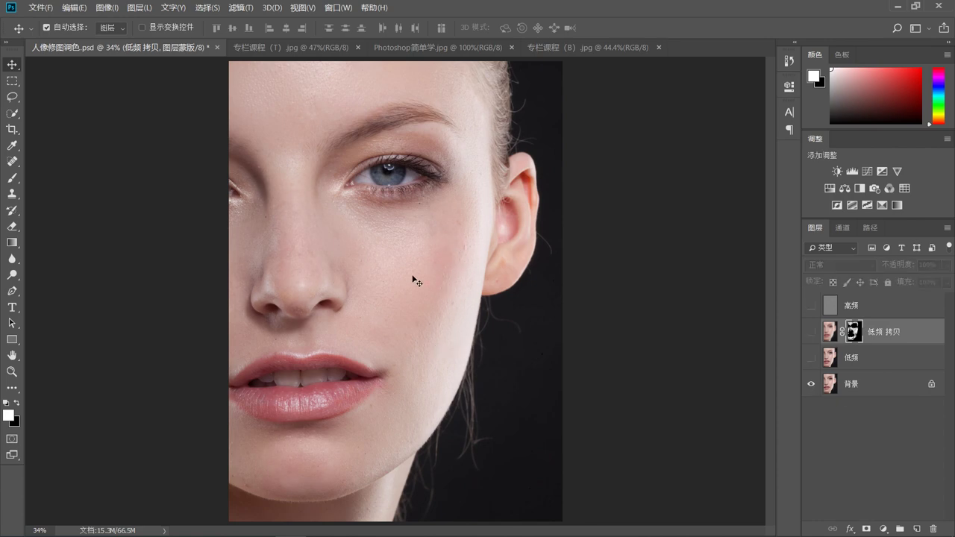
left_click(812, 384, "alt")
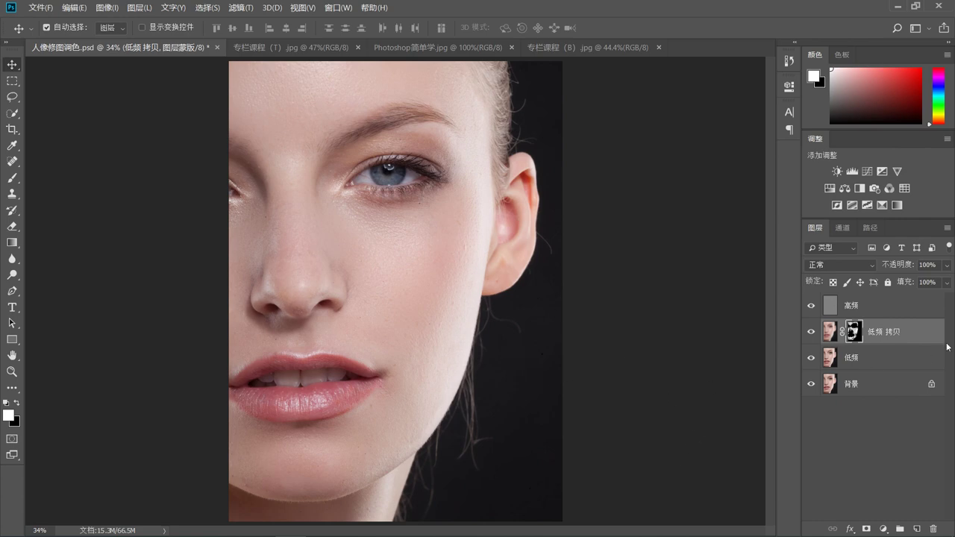
left_click(914, 312)
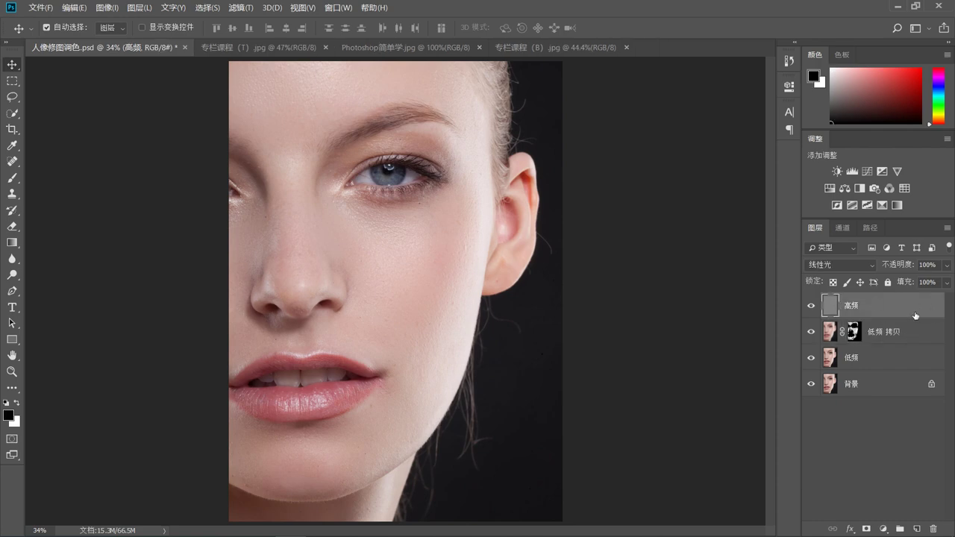
Add a Color Lookup layer using Crisp_Warm.look and lower its opacity to 40%.
left_click(905, 188)
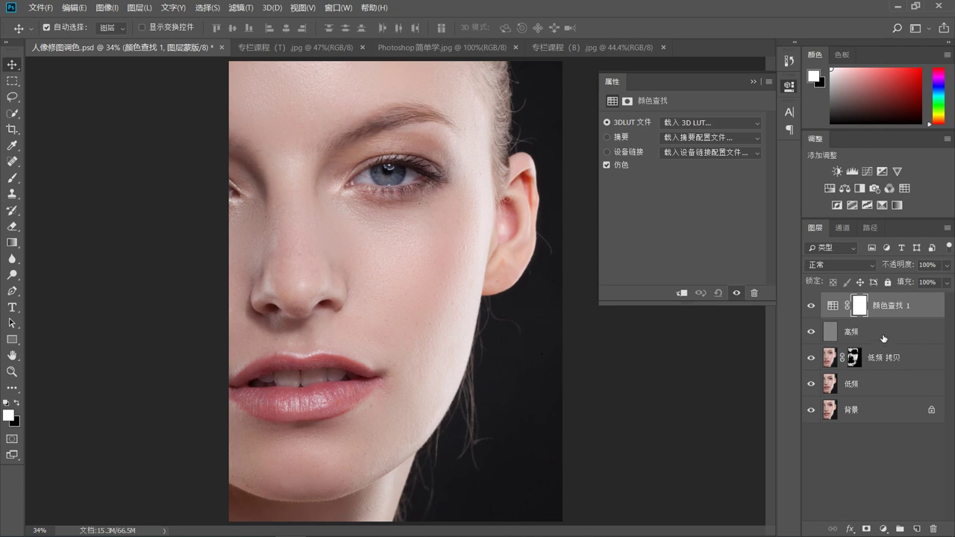
left_click(696, 122)
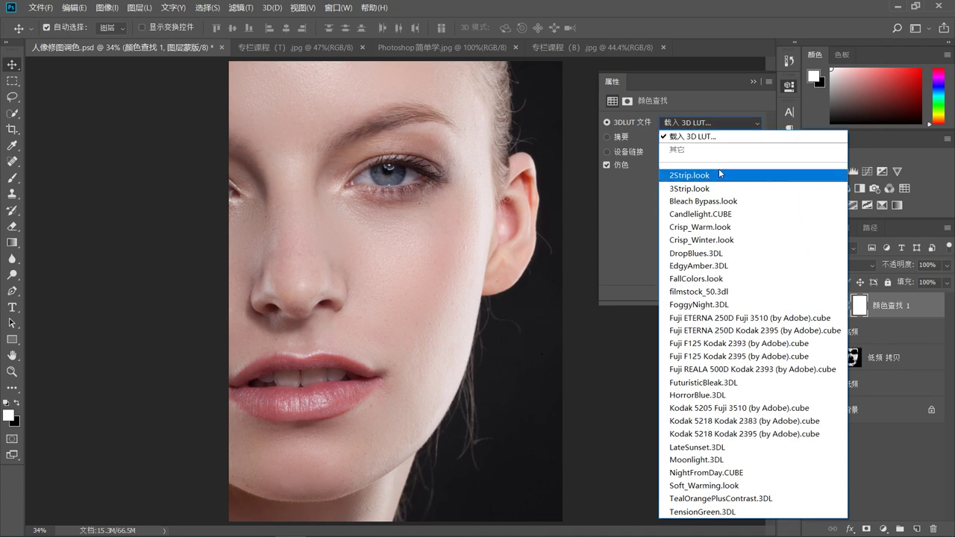
left_click(717, 227)
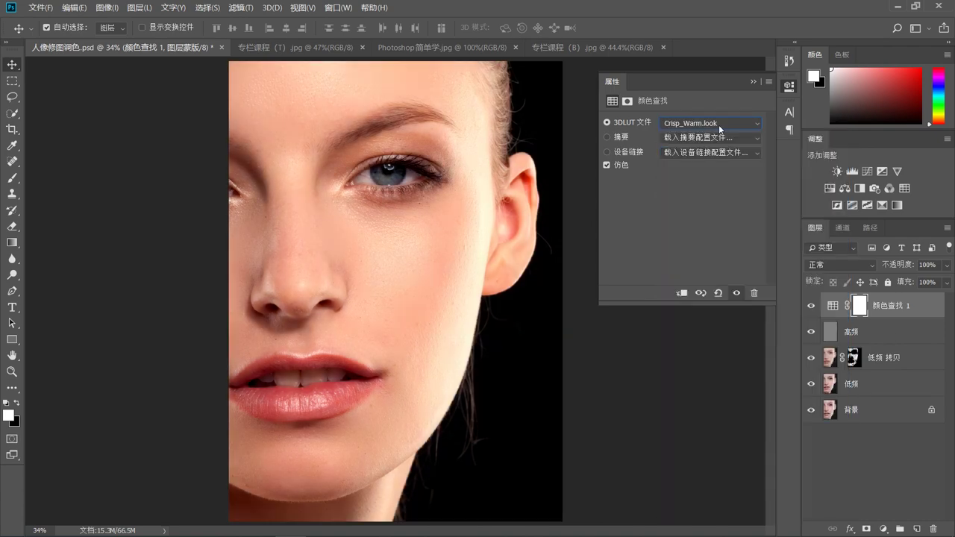
left_click(754, 80)
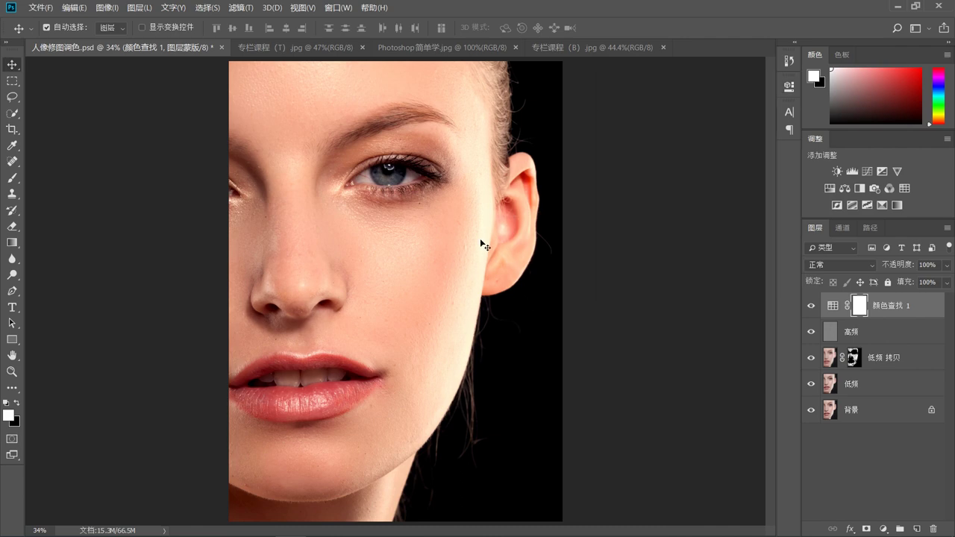
left_click(948, 267)
left_click(916, 282)
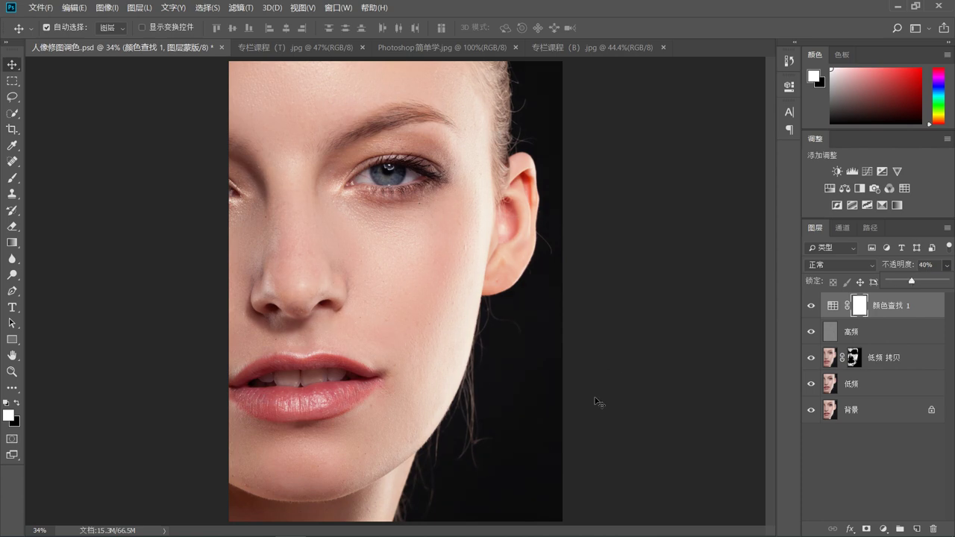
left_click(849, 480)
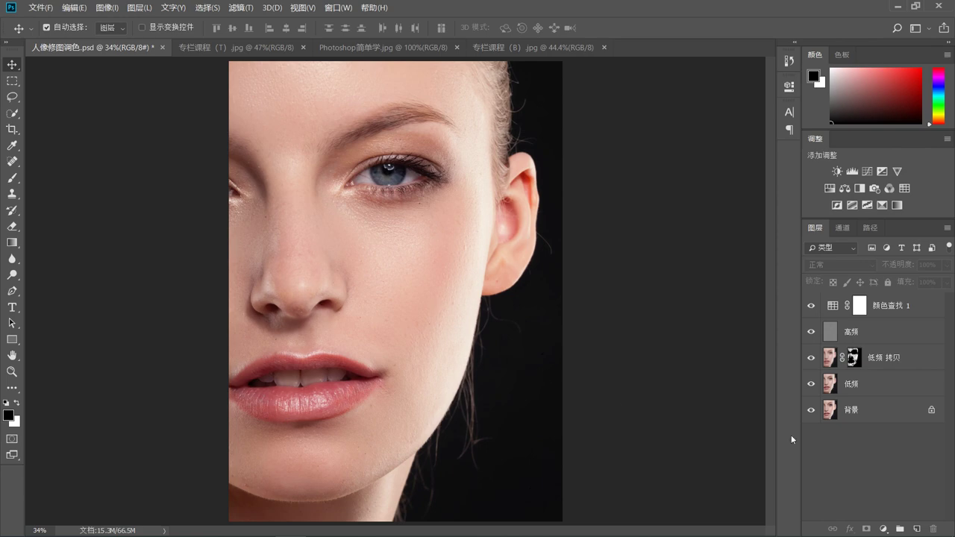
Compare the background-only view with the full result, then switch to Photoshop简单学.jpg.
left_click(812, 410, "alt")
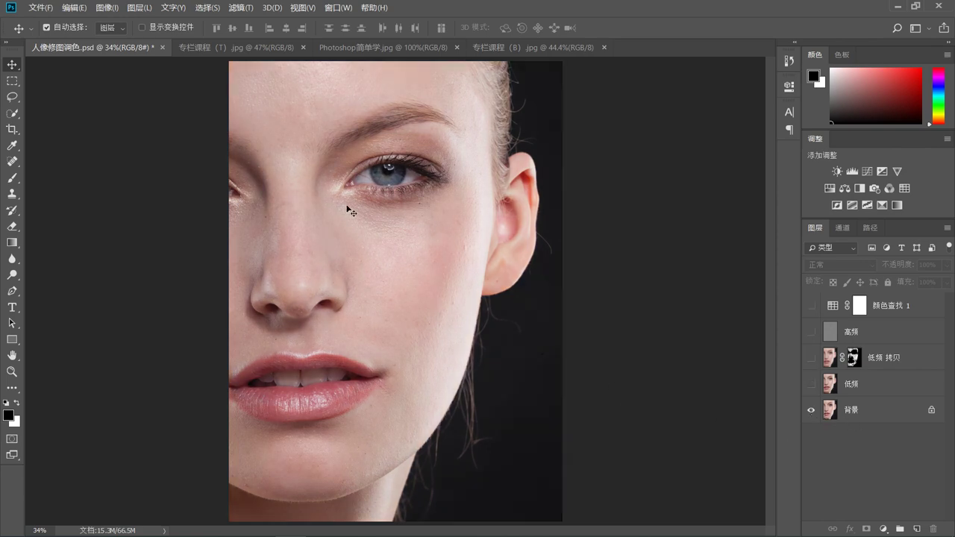
left_click(811, 411, "alt")
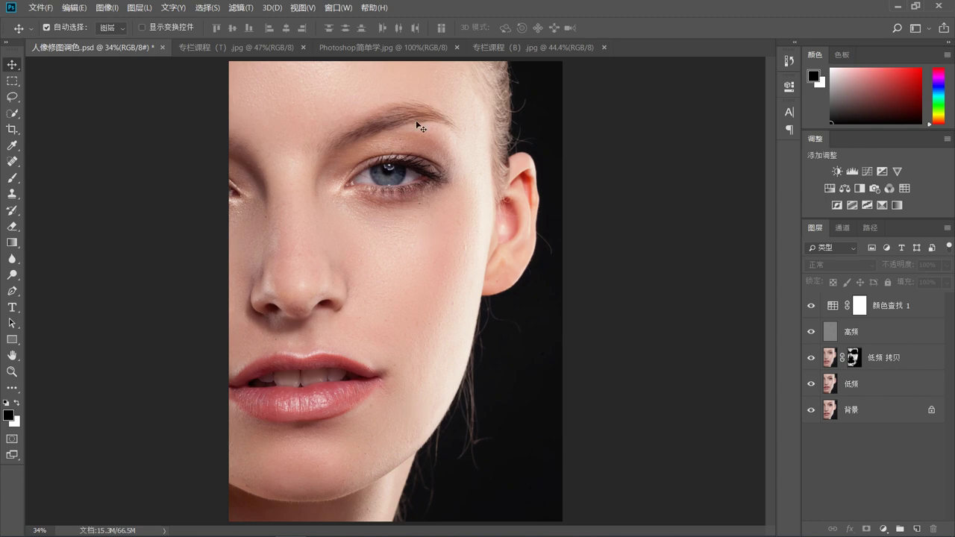
left_click(400, 48)
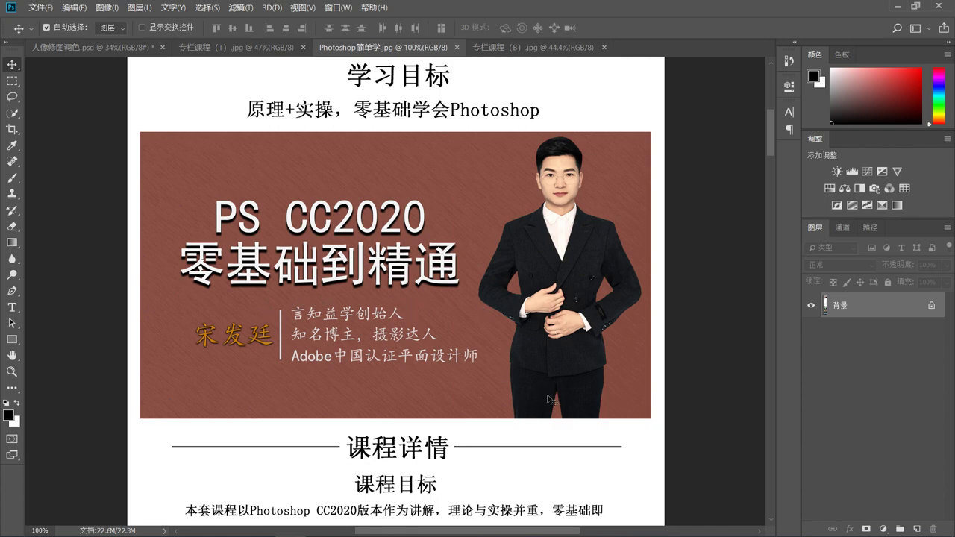
Scroll down the course poster past the outline to the wedding and forest dinosaur photos.
scroll(550, 401, "down", 2)
scroll(550, 400, "down", 3)
scroll(550, 401, "down", 1)
scroll(550, 400, "down", 3)
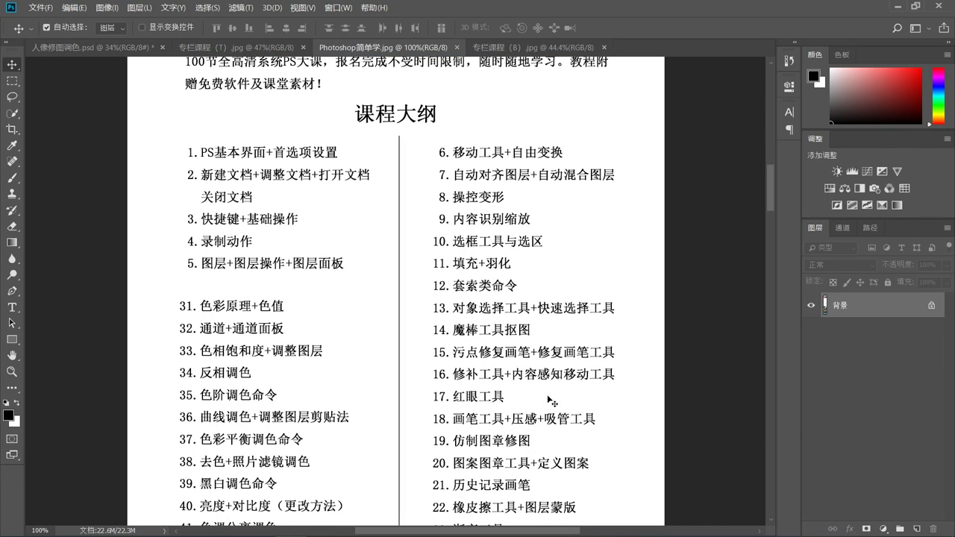
scroll(550, 401, "down", 2)
scroll(550, 401, "down", 1)
scroll(556, 436, "down", 2)
scroll(559, 440, "down", 2)
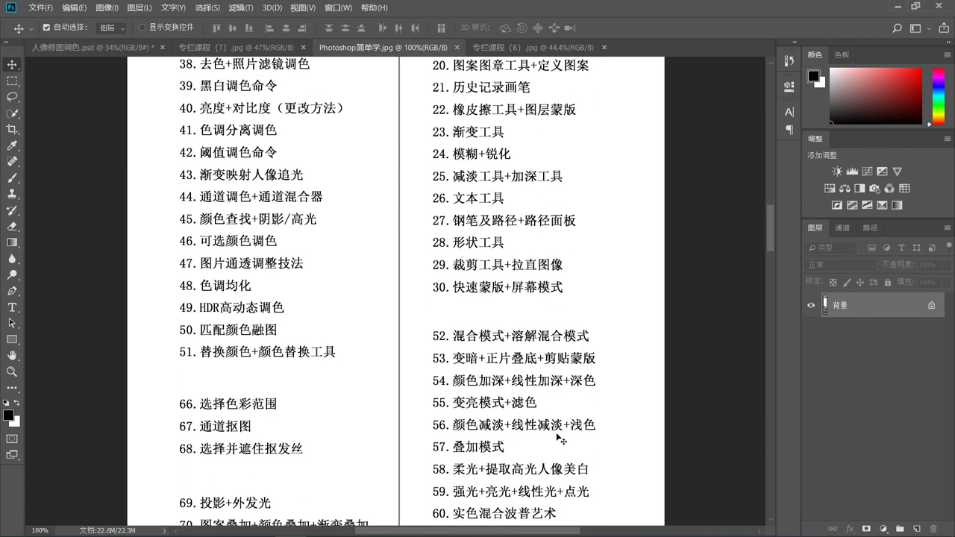
scroll(557, 439, "down", 3)
scroll(559, 409, "down", 1)
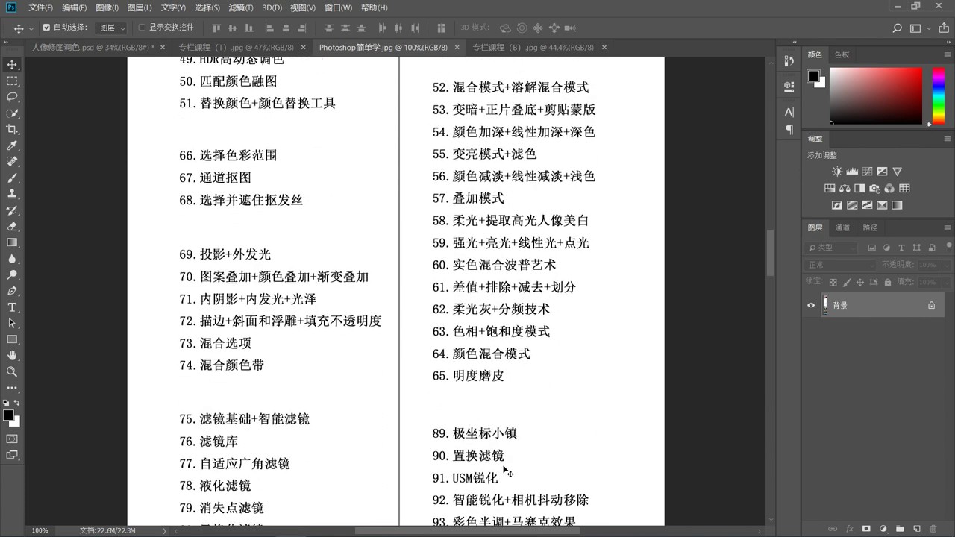
scroll(505, 470, "down", 2)
scroll(505, 471, "down", 2)
scroll(504, 470, "down", 1)
scroll(505, 472, "down", 2)
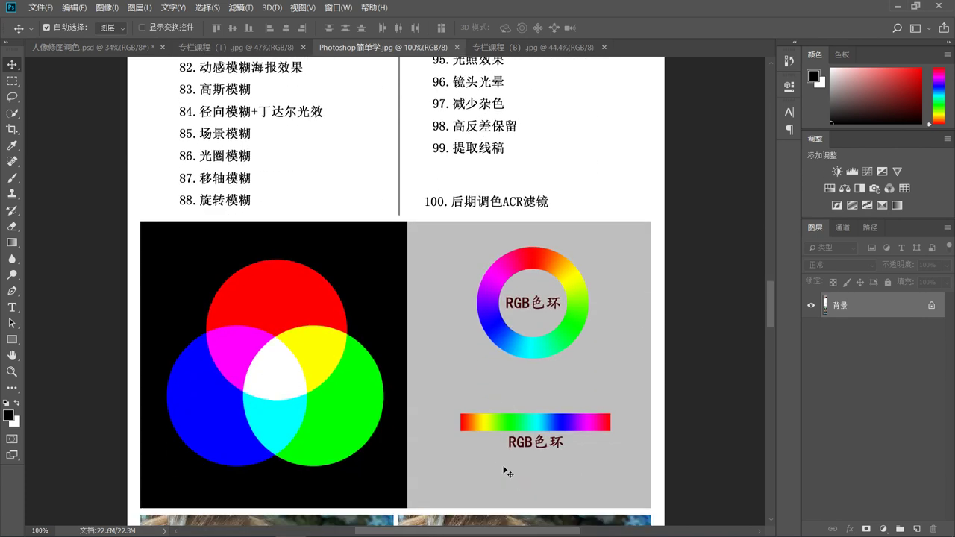
scroll(507, 471, "down", 2)
scroll(506, 470, "down", 2)
scroll(493, 455, "down", 1)
scroll(489, 453, "down", 2)
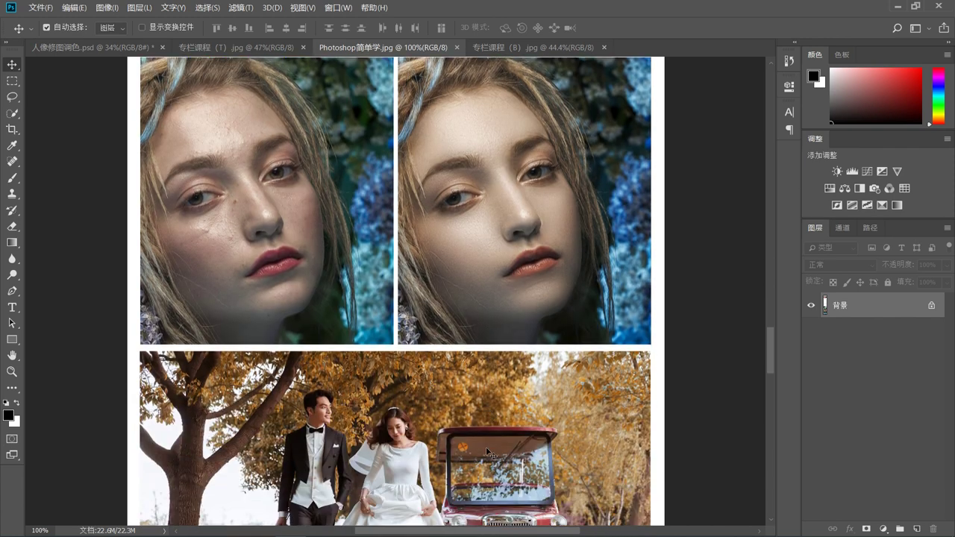
scroll(489, 453, "down", 2)
scroll(459, 357, "down", 1)
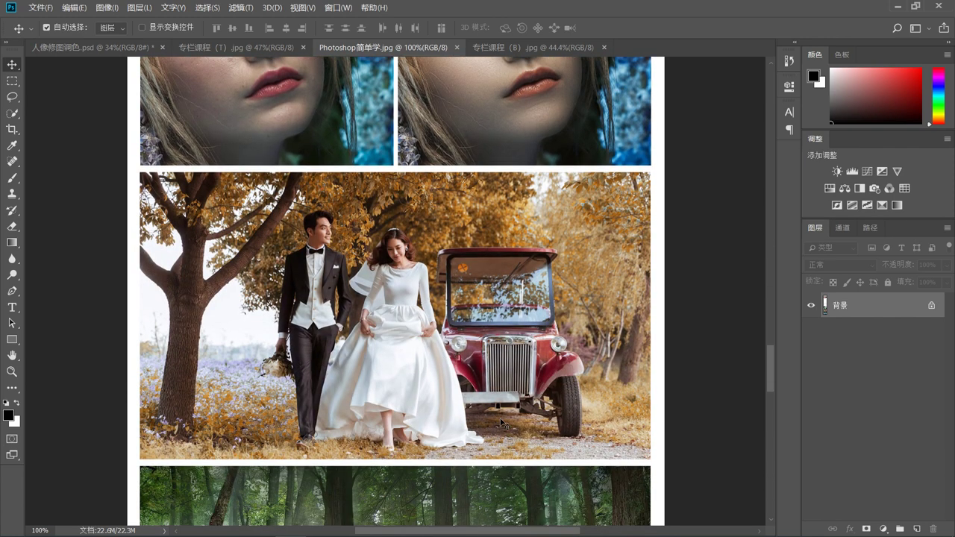
scroll(502, 423, "down", 2)
scroll(504, 424, "down", 1)
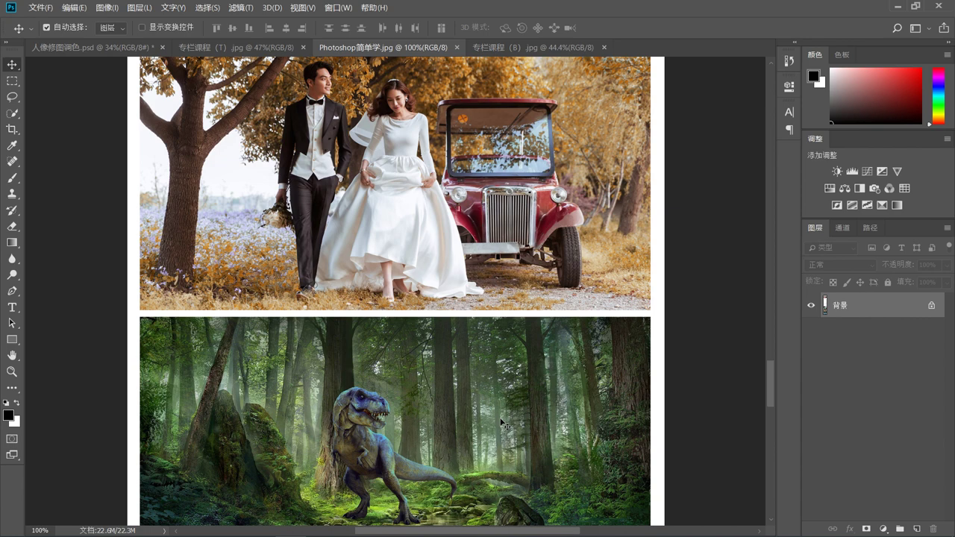